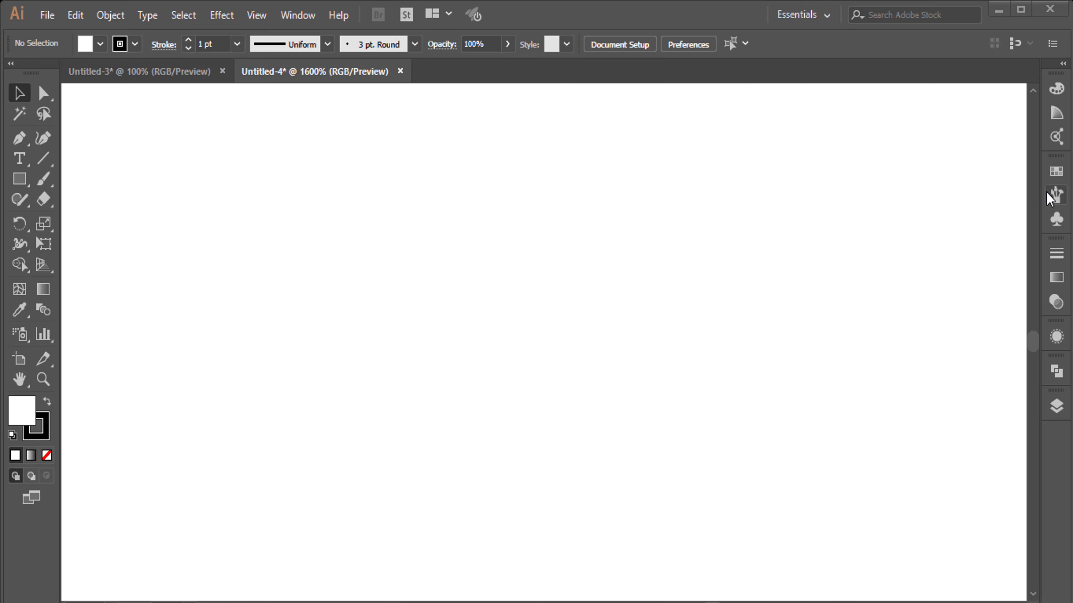
Step: Load the Artistic_Calligraphic brush library and choose a round calligraphic brush
click(1051, 196)
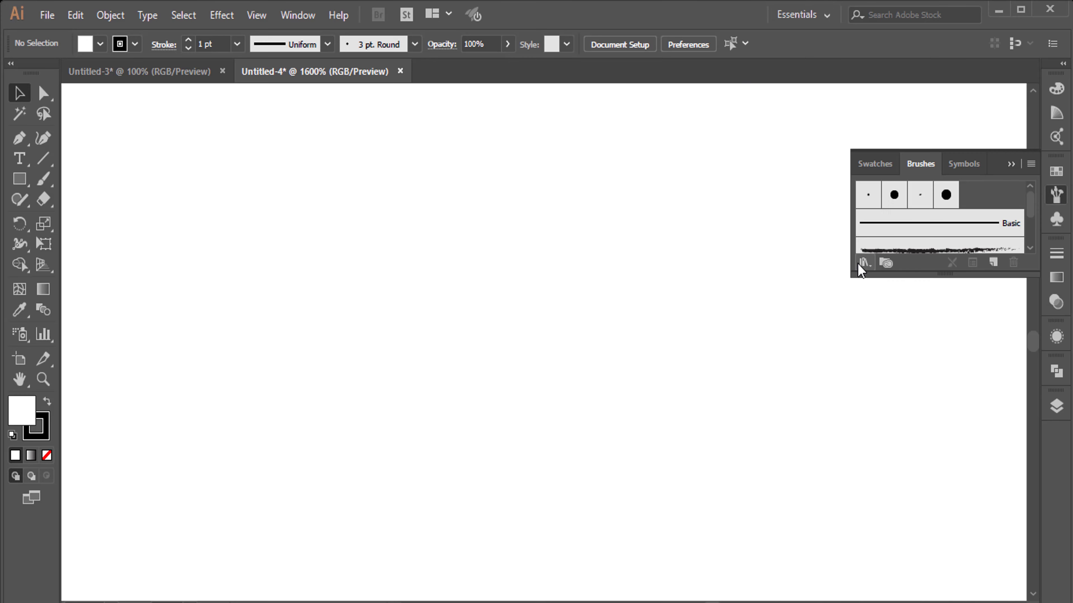
click(865, 262)
click(699, 324)
drag(629, 380, 951, 383)
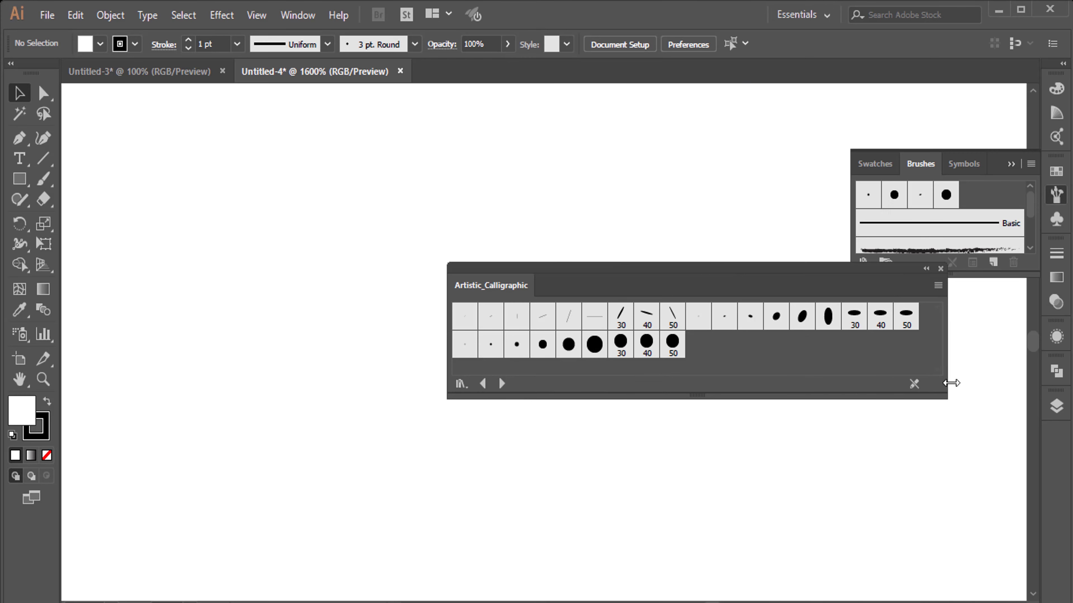
click(465, 352)
Step: Draw a thick S-shaped test stroke with the Paintbrush
click(942, 269)
key(b)
drag(246, 256, 303, 442)
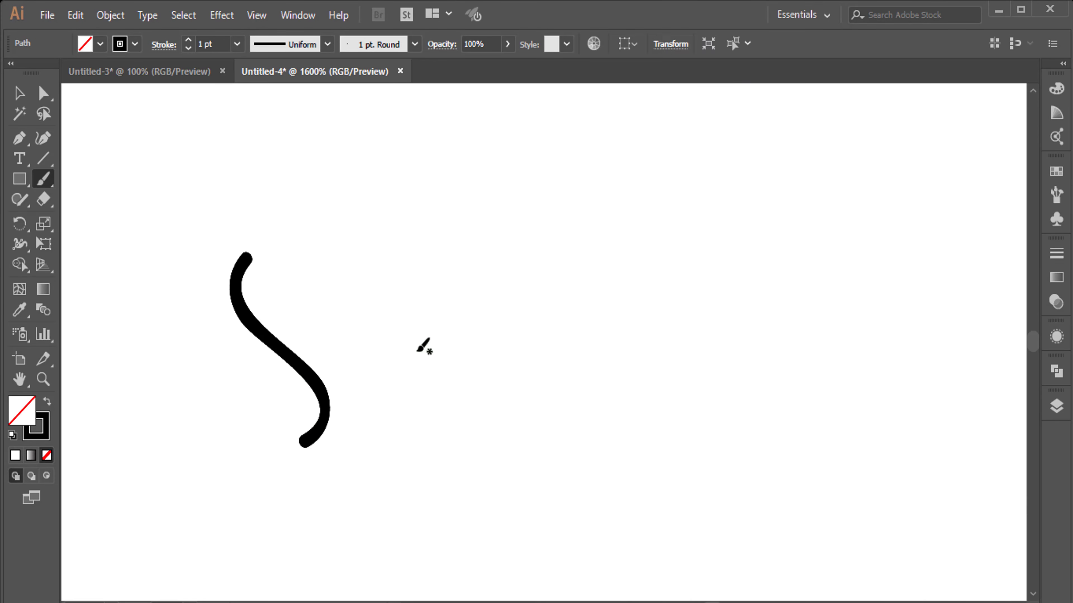
Step: Set the stroke weight to 0.5 pt and trace the first wiggly stretches of coastline
click(188, 48)
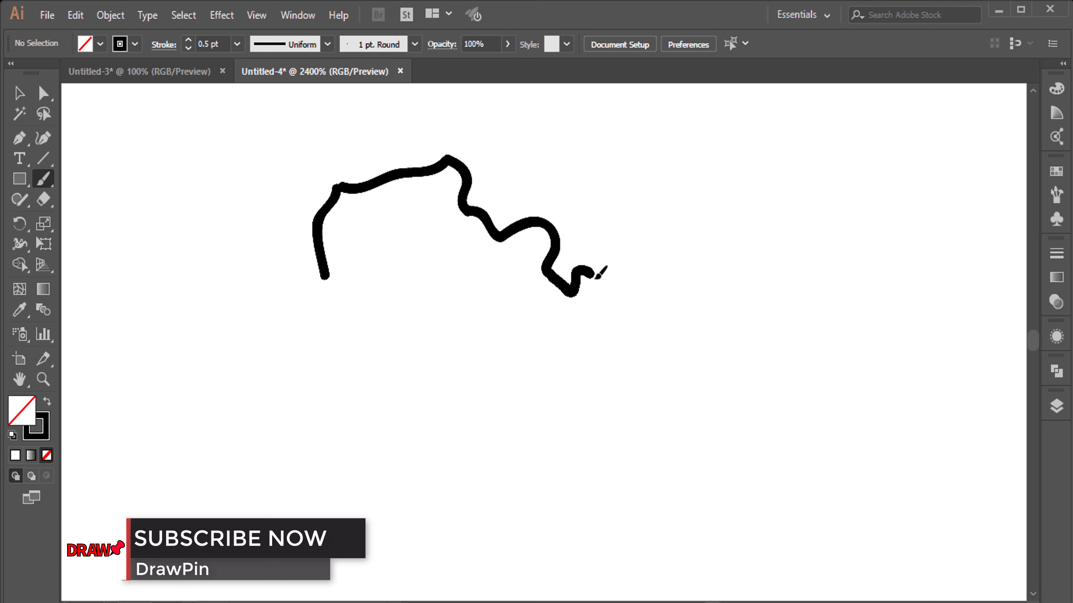
scroll(600, 273, down, 3)
drag(500, 125, 592, 215)
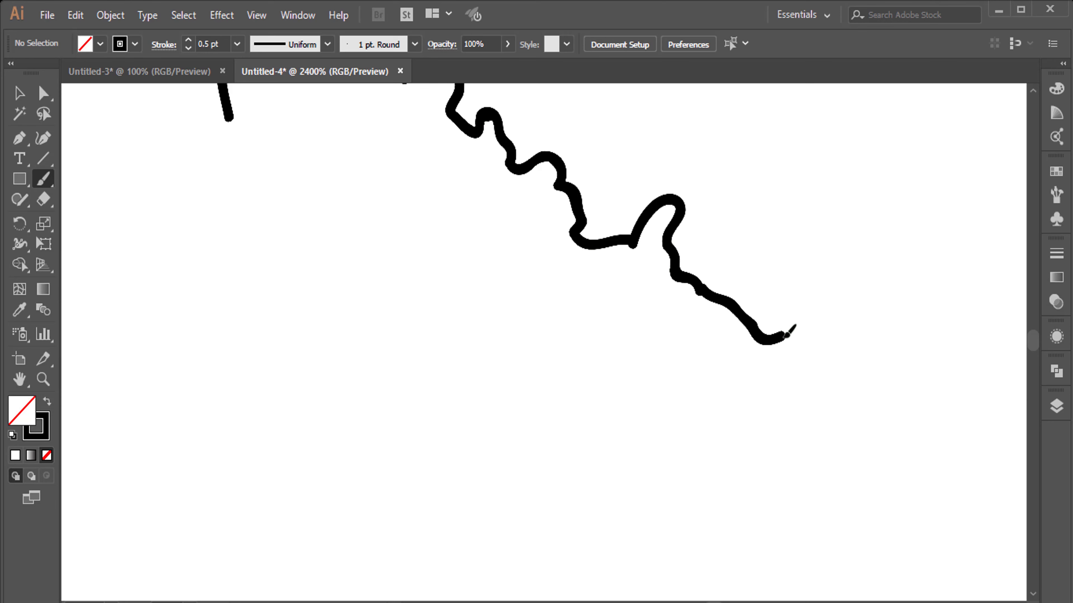
mouse_move(786, 334)
mouse_down()
mouse_move(807, 342)
mouse_move(414, 210)
mouse_up()
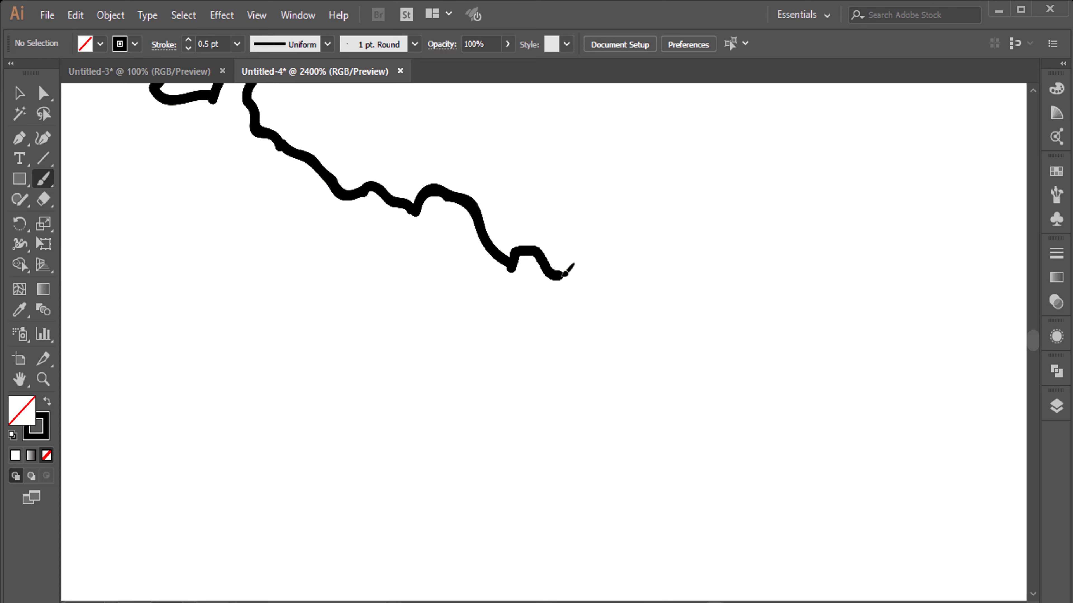
Step: Continue the long wavy coastline across the artboard, adding two small island dots
drag(669, 404, 851, 161)
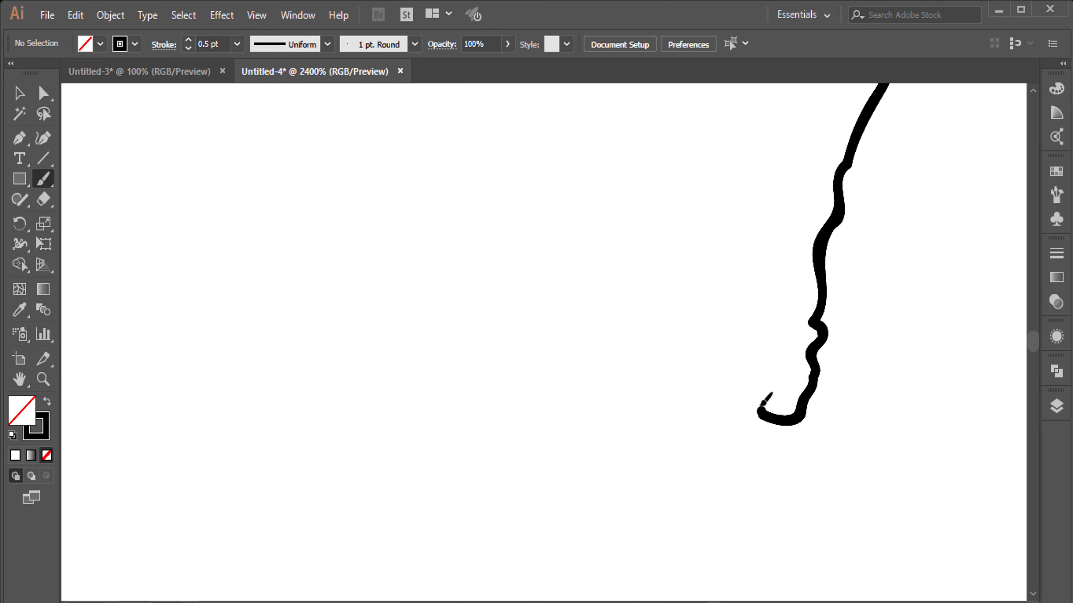
drag(494, 482, 656, 111)
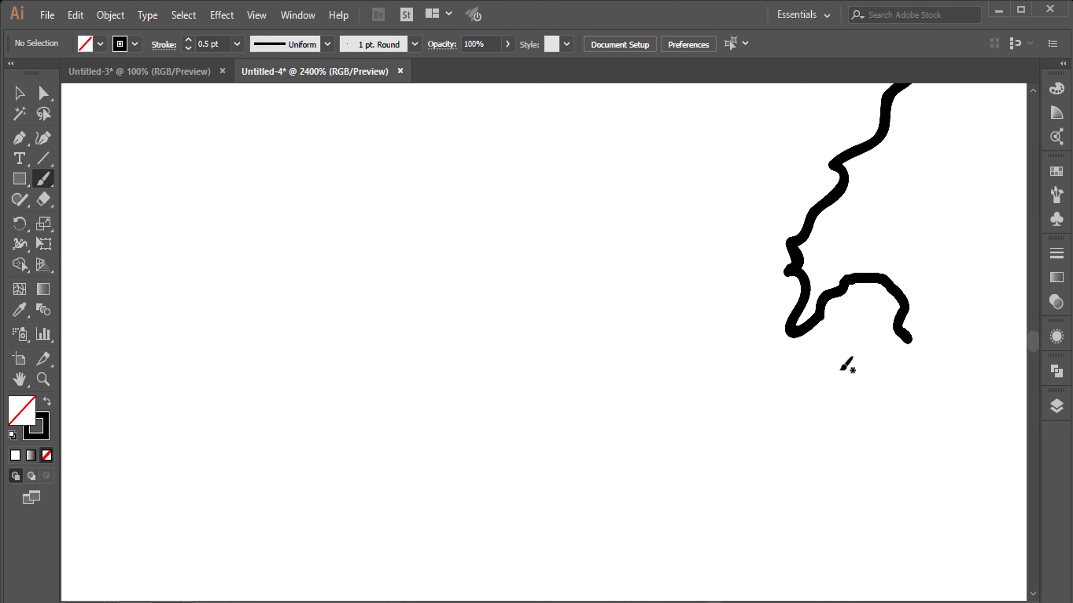
drag(842, 369, 773, 172)
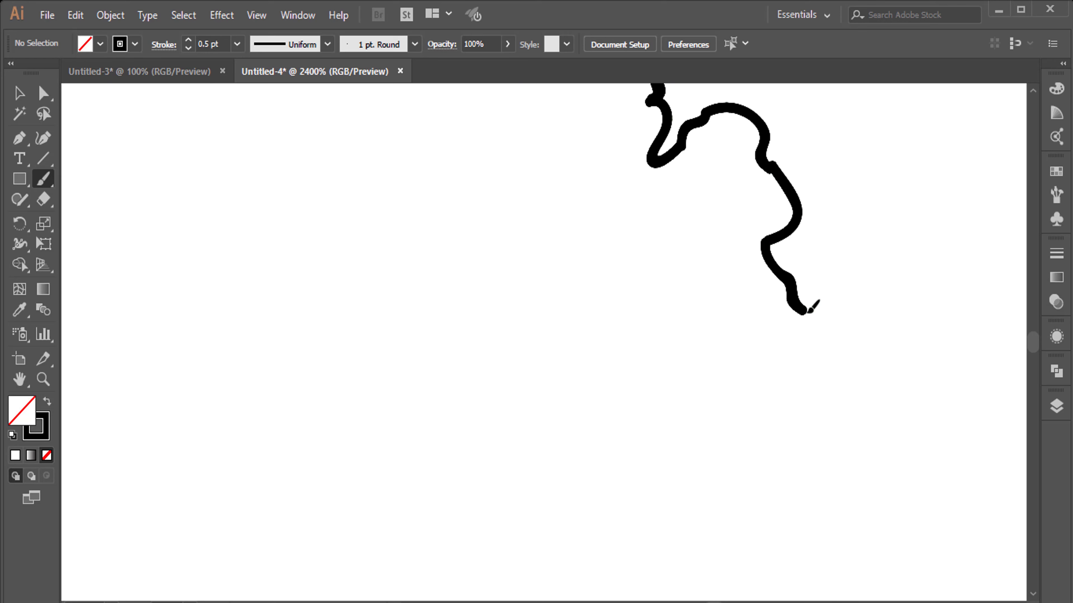
drag(601, 489, 639, 232)
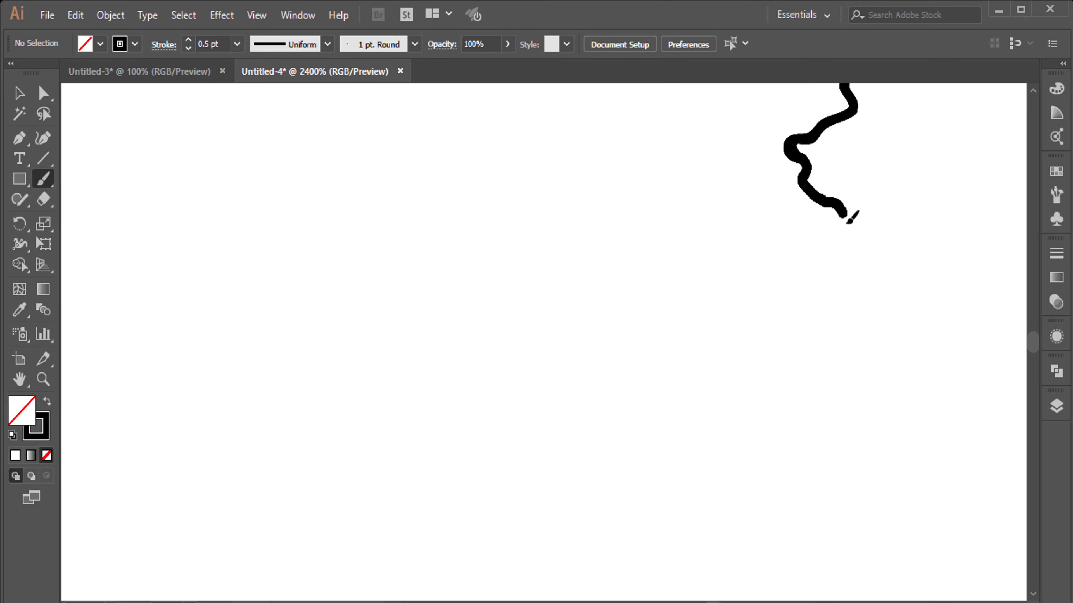
drag(906, 357, 952, 188)
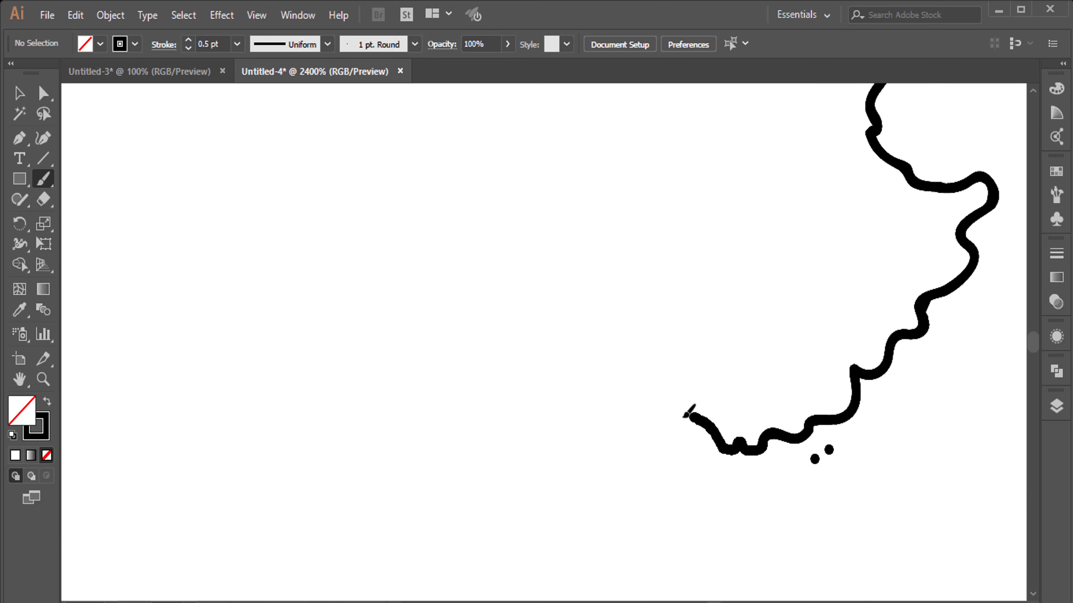
Step: Loop the coastline leftward, then trace Corsica's outline beside it
mouse_move(620, 387)
mouse_down()
mouse_move(568, 365)
mouse_move(535, 392)
mouse_up()
drag(586, 497, 627, 367)
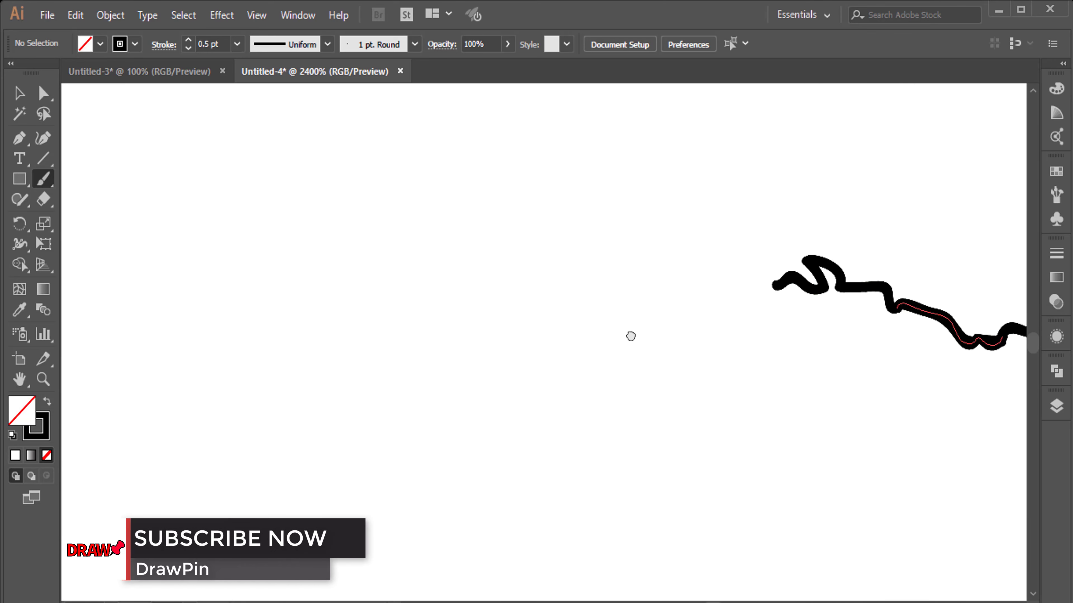
drag(639, 294, 367, 200)
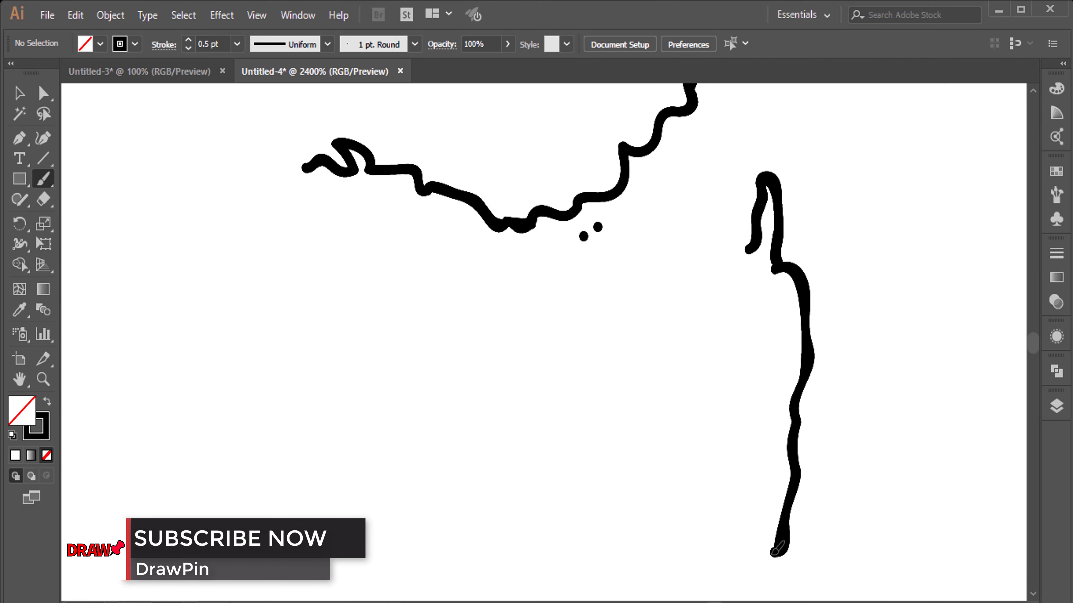
drag(700, 506, 686, 415)
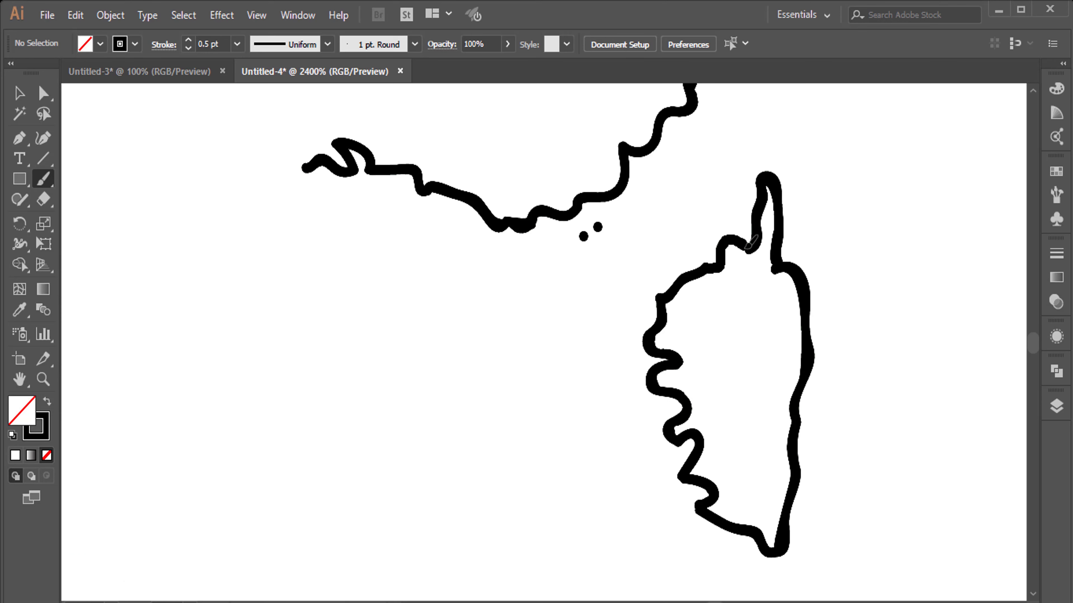
Step: Extend the coastline outline upward and to the left from its tip
mouse_move(510, 303)
mouse_down()
mouse_move(713, 333)
mouse_move(885, 289)
mouse_up()
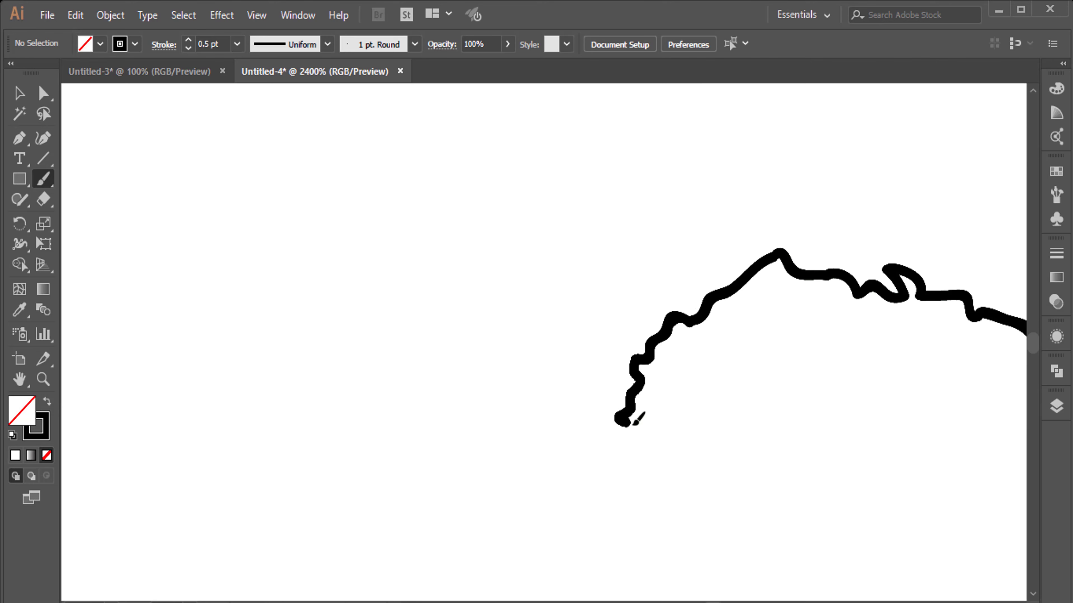
drag(653, 503, 936, 443)
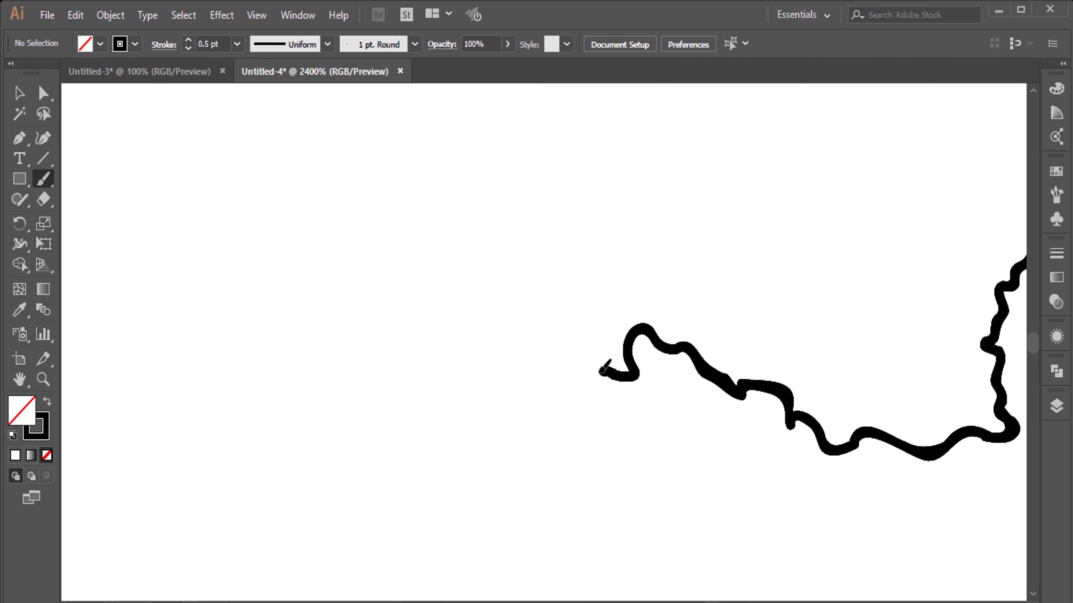
mouse_move(524, 368)
mouse_down()
mouse_move(482, 449)
mouse_move(492, 465)
mouse_up()
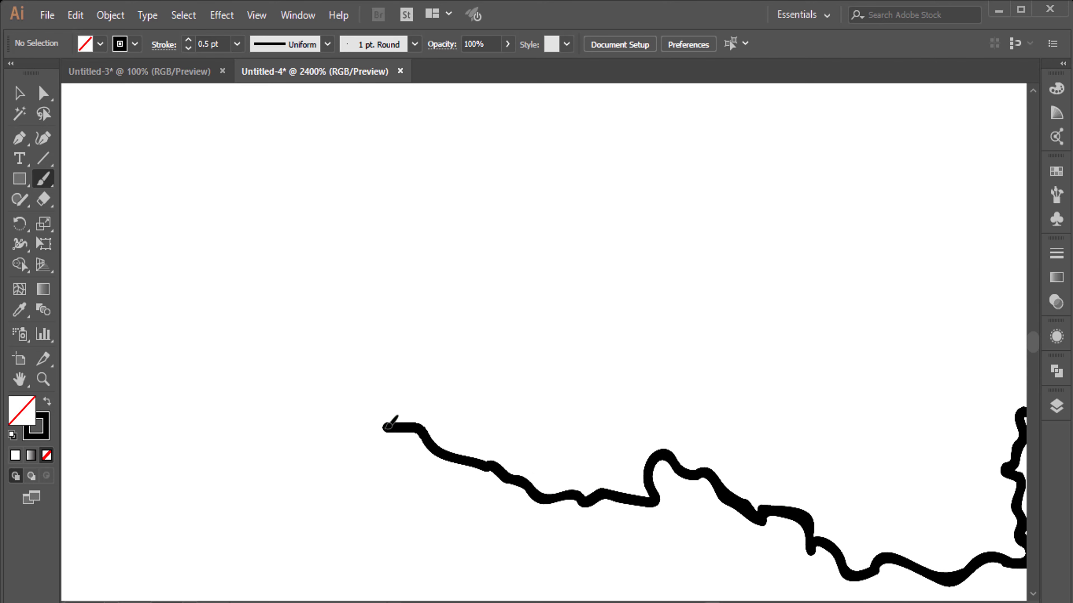
drag(352, 329, 406, 470)
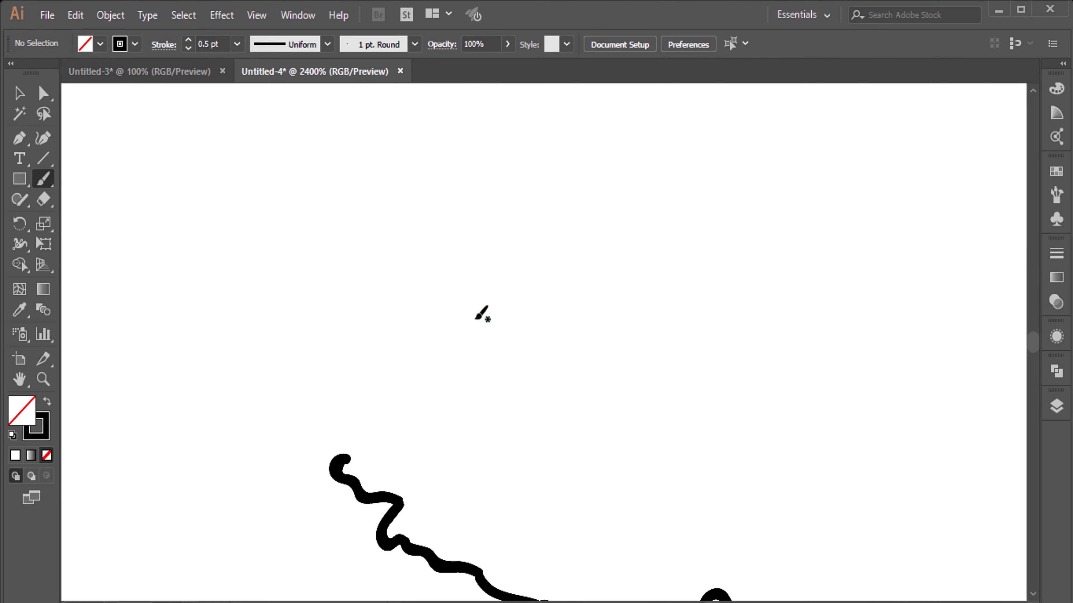
drag(431, 243, 510, 414)
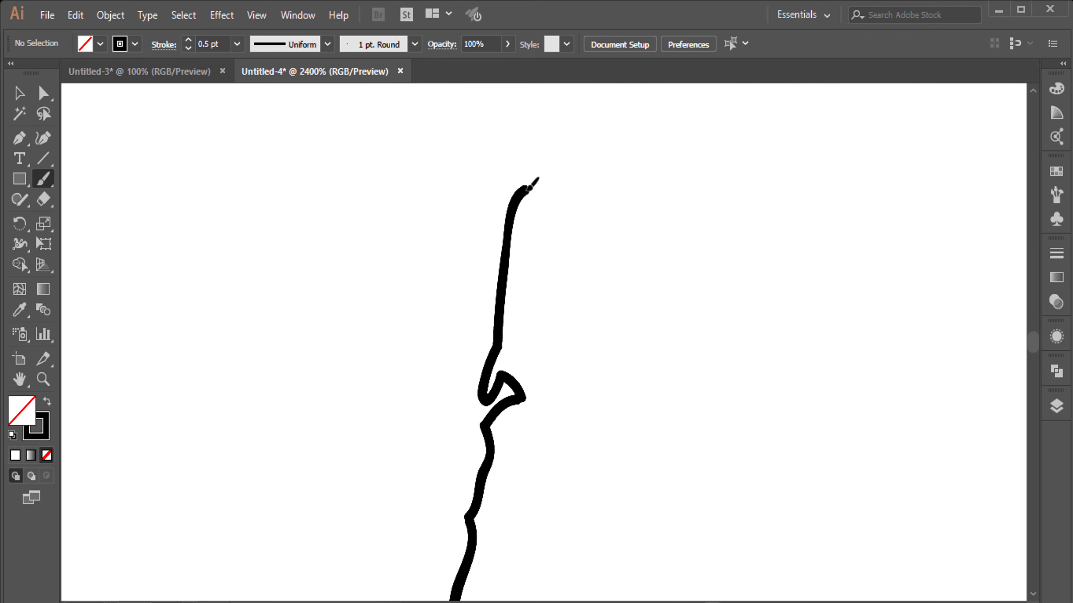
drag(529, 165, 514, 391)
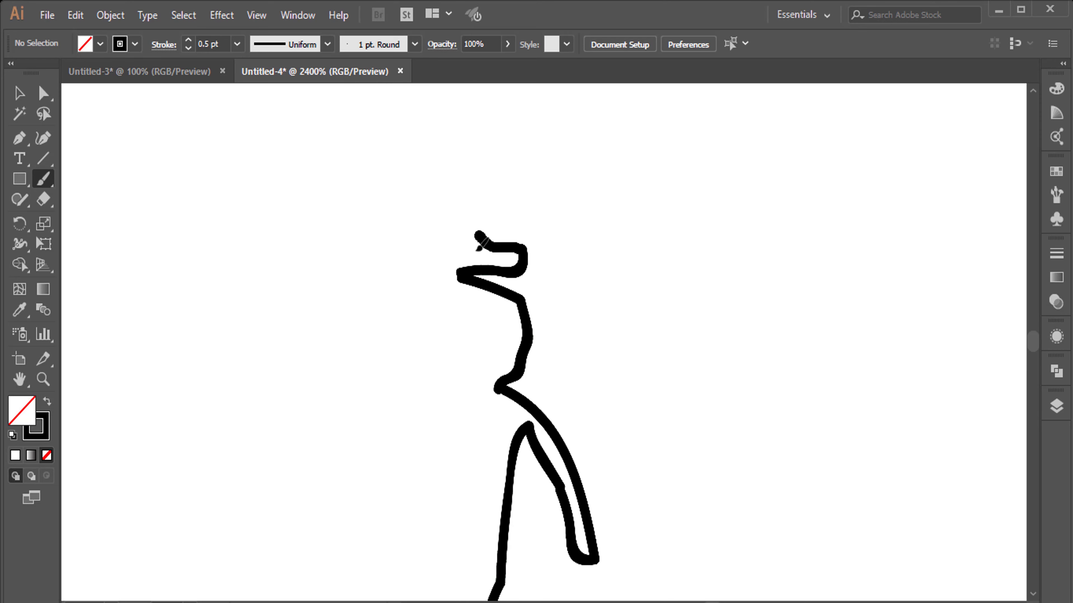
drag(463, 280, 591, 525)
drag(604, 476, 566, 449)
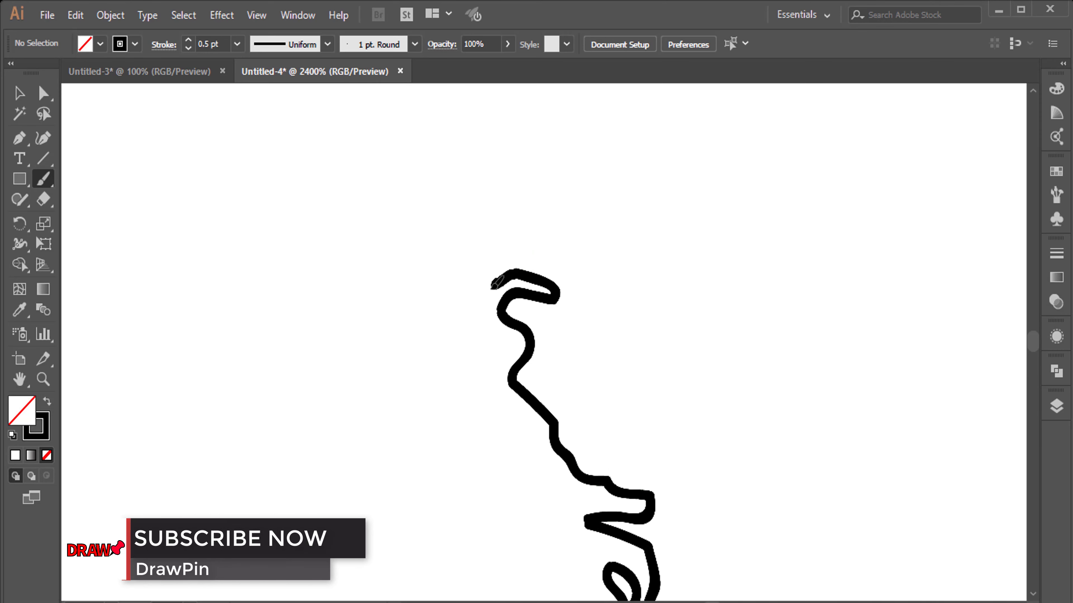
drag(496, 282, 455, 277)
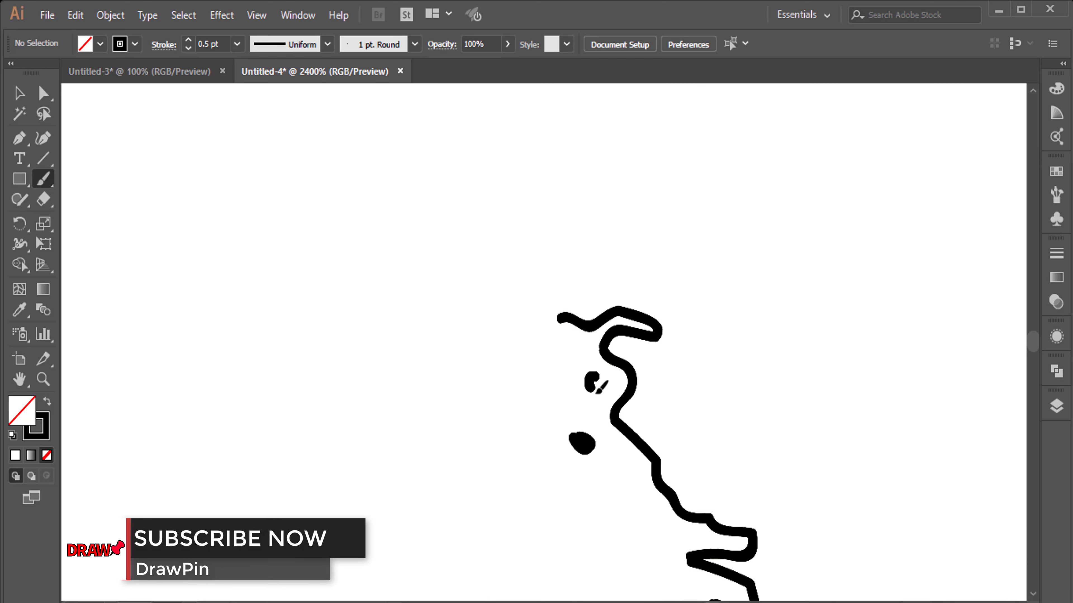
Step: Fill in a small island blob, curl the coast up-left, and add an island dot
drag(595, 393, 591, 382)
drag(591, 382, 647, 473)
mouse_move(657, 421)
mouse_down()
mouse_move(599, 385)
mouse_move(609, 366)
mouse_up()
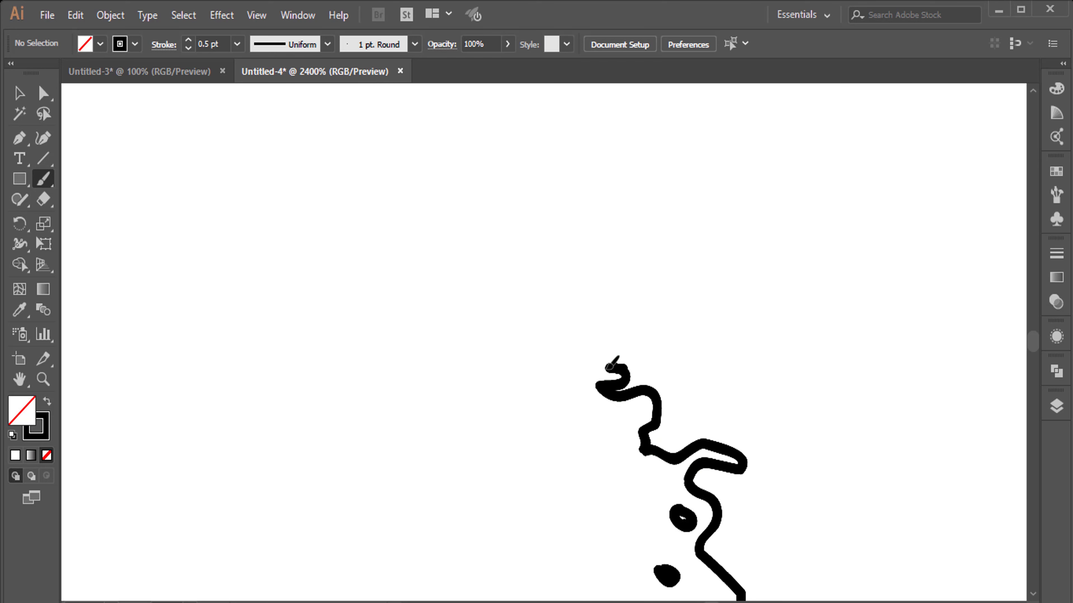
click(570, 402)
drag(571, 399, 596, 432)
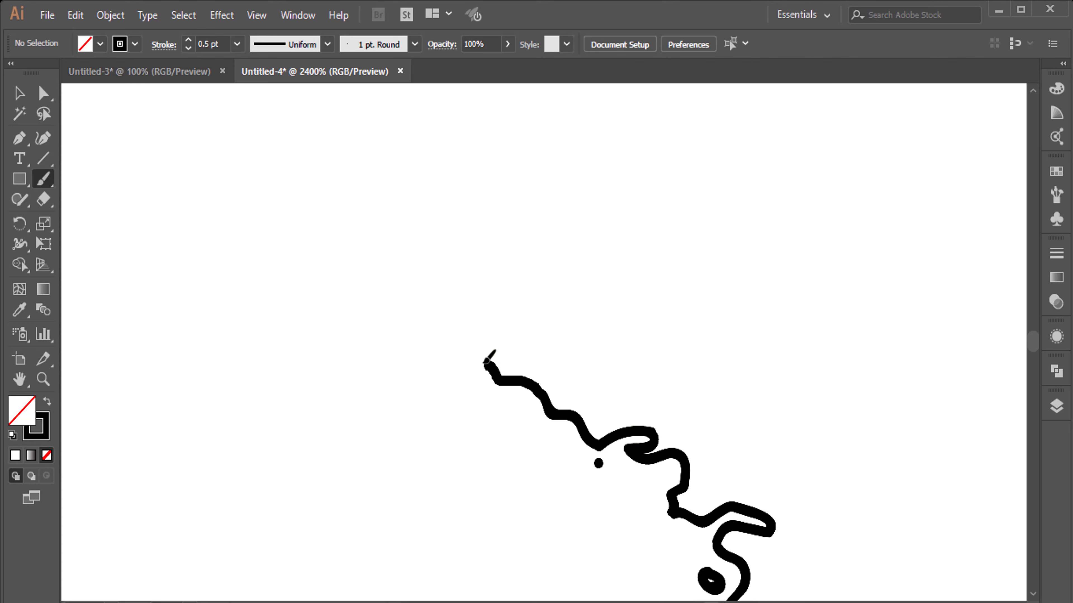
Step: Pan along and finish tracing the remaining coastline, then zoom out
drag(507, 403, 571, 465)
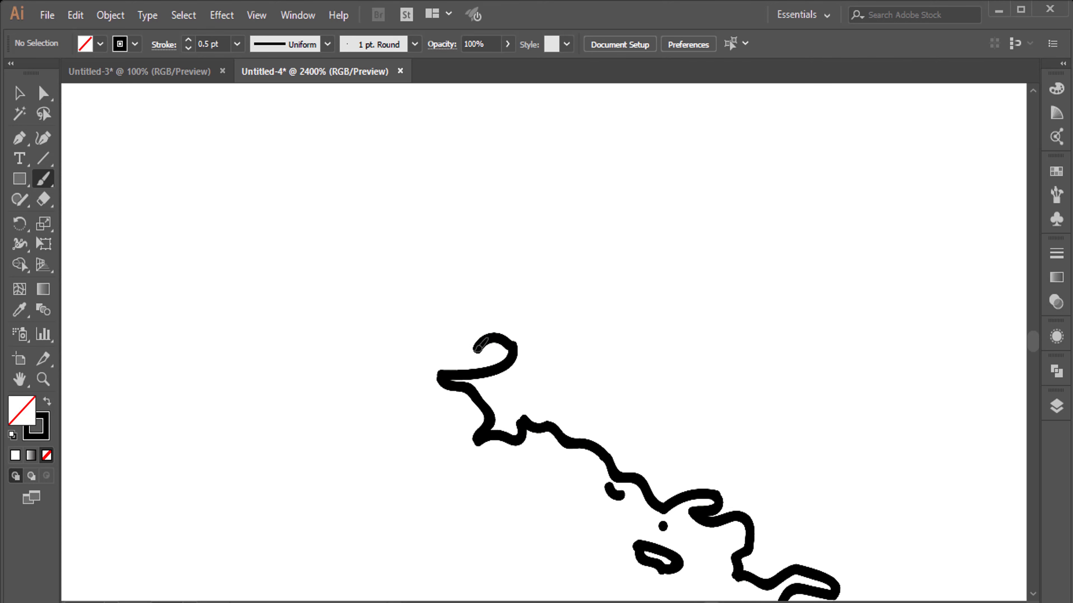
drag(456, 308, 397, 354)
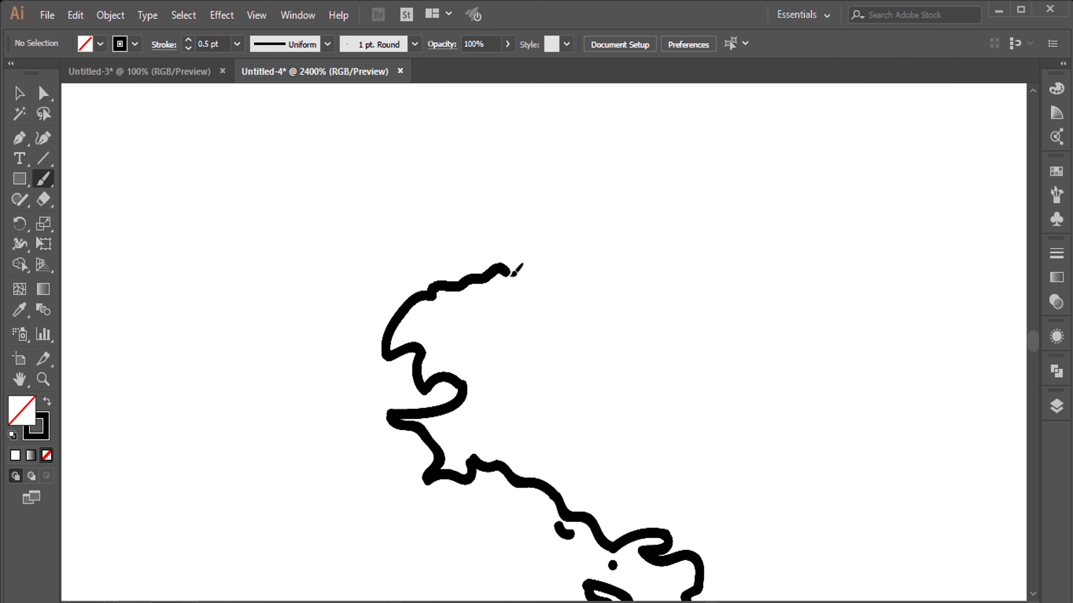
mouse_move(558, 283)
mouse_down()
mouse_move(406, 353)
mouse_move(309, 353)
mouse_up()
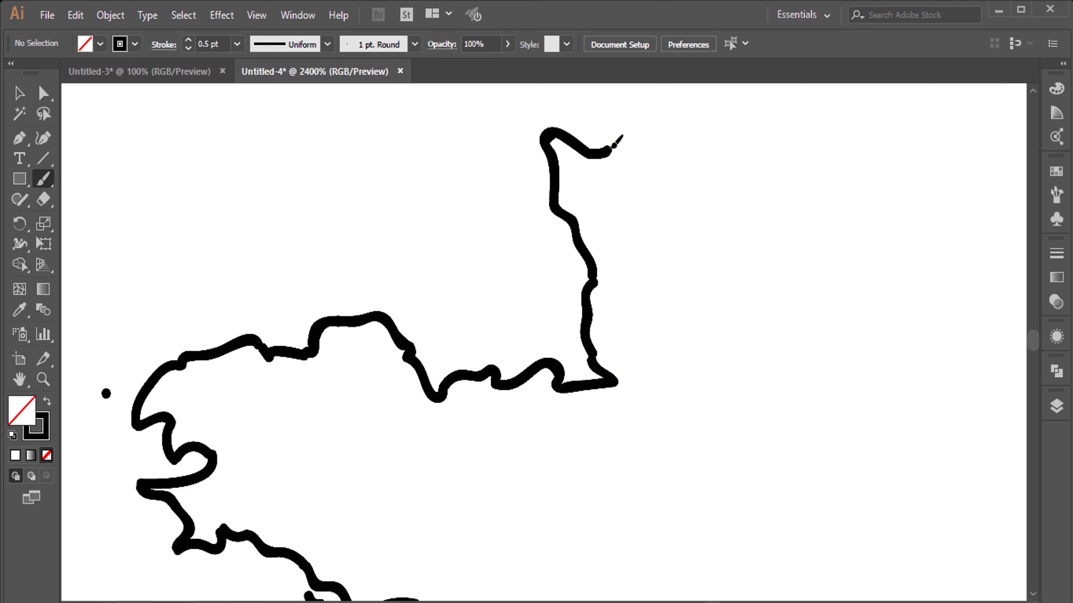
mouse_move(834, 215)
mouse_down()
mouse_move(723, 367)
mouse_move(395, 509)
mouse_up()
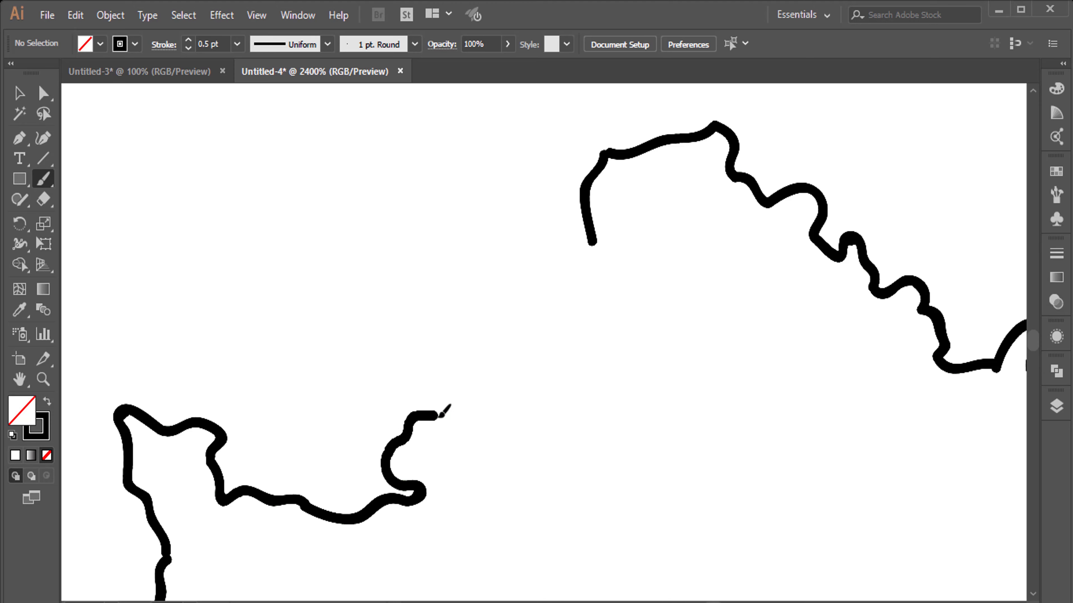
drag(655, 486, 653, 354)
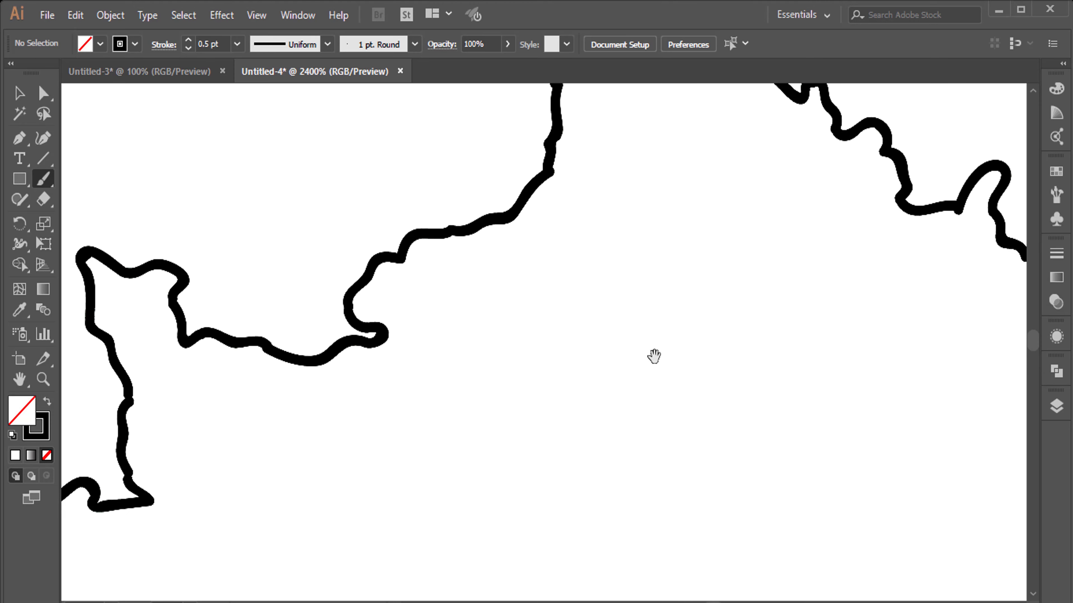
key(ctrl+minus)
key(ctrl+minus)
key(ctrl+minus)
Step: Copy the France outline into Untitled-3 and group all its pieces
key(ctrl+minus)
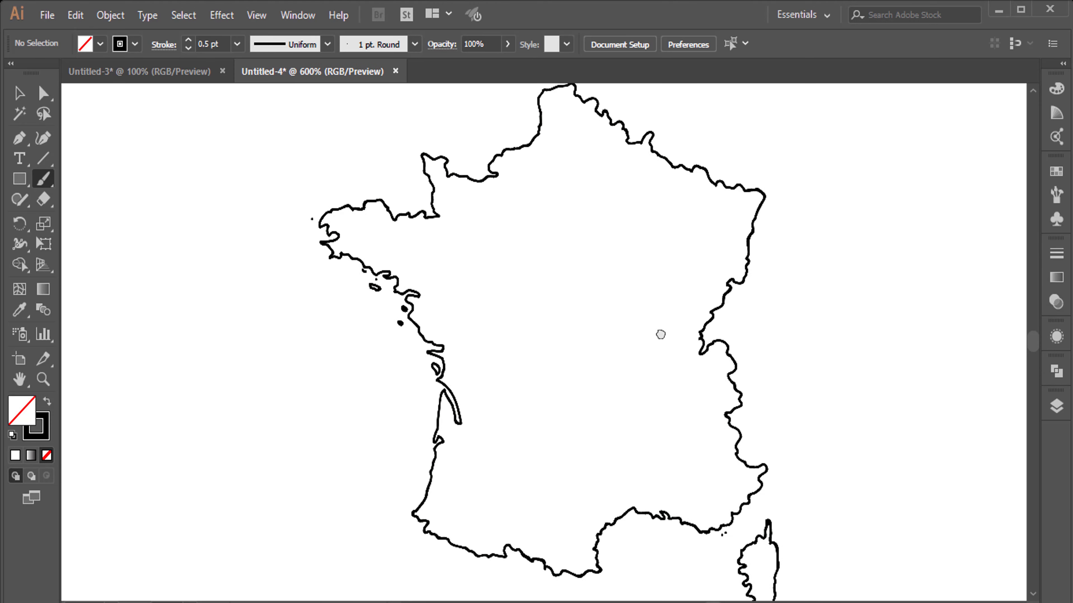
key(ctrl+minus)
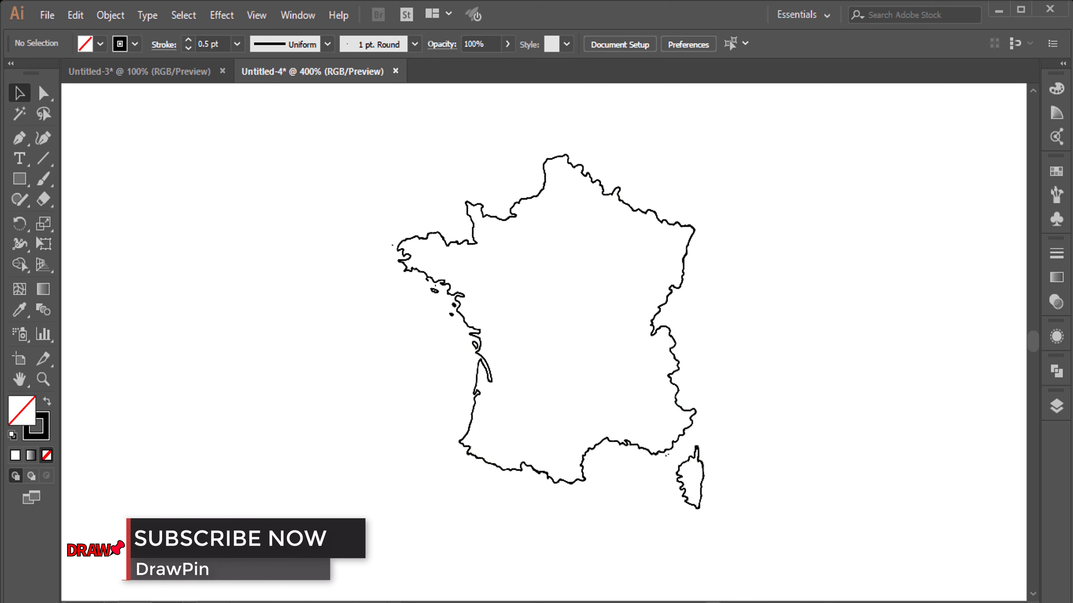
drag(462, 355, 510, 342)
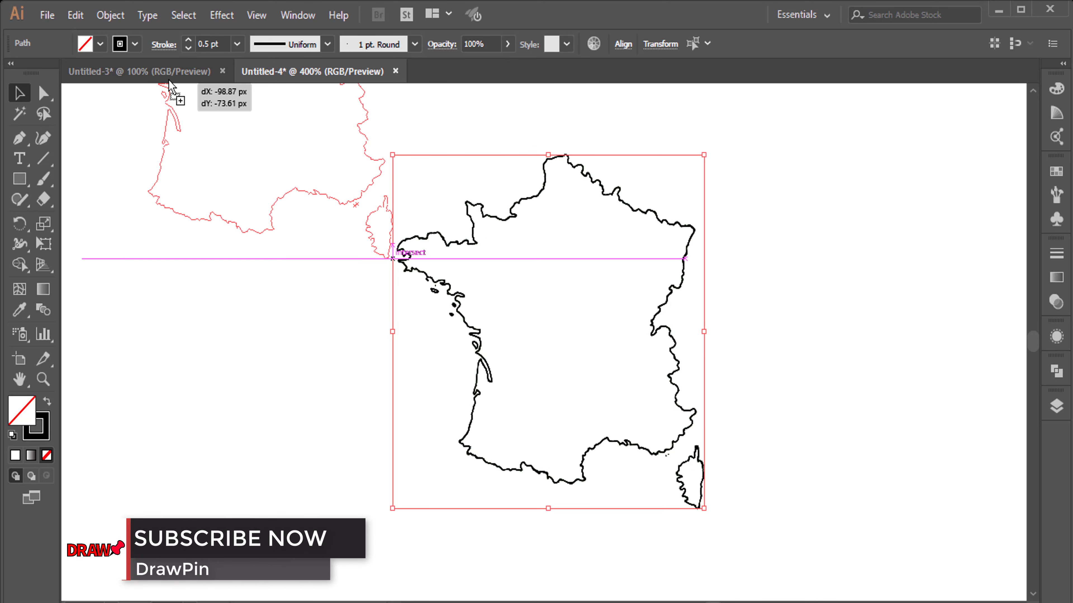
key(ctrl+a)
click(110, 15)
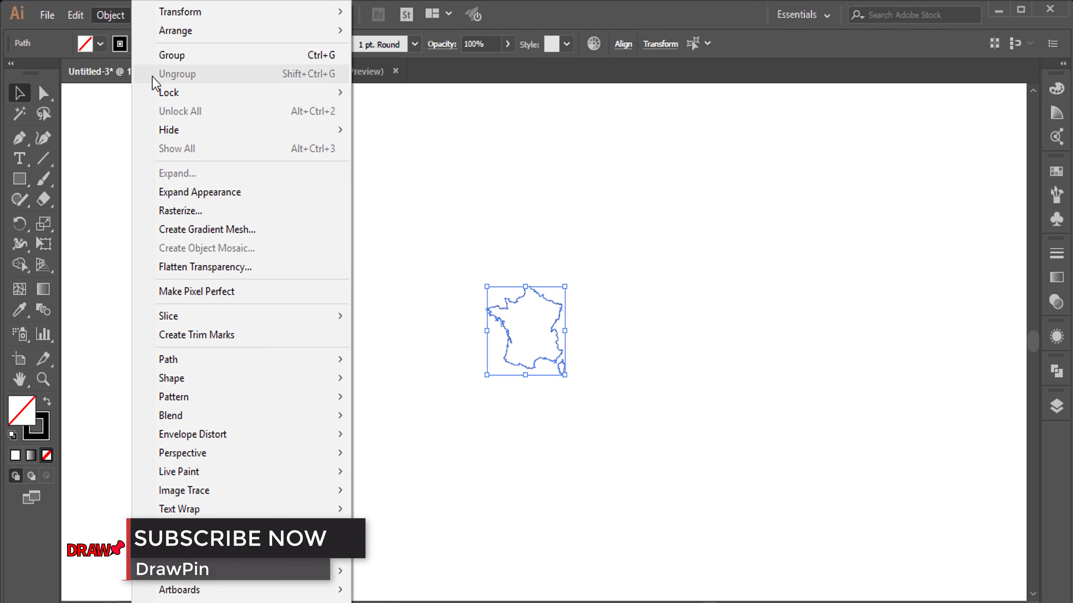
key(Escape)
Step: Scale the grouped outline up so it fills the page
drag(564, 375, 525, 511)
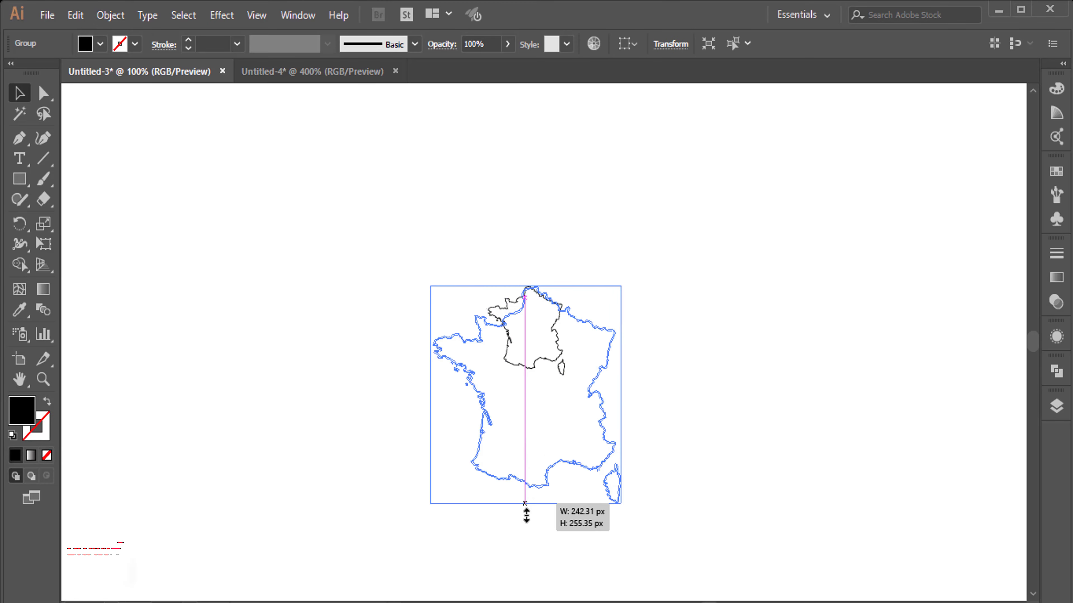
drag(525, 288, 525, 109)
drag(525, 514, 525, 582)
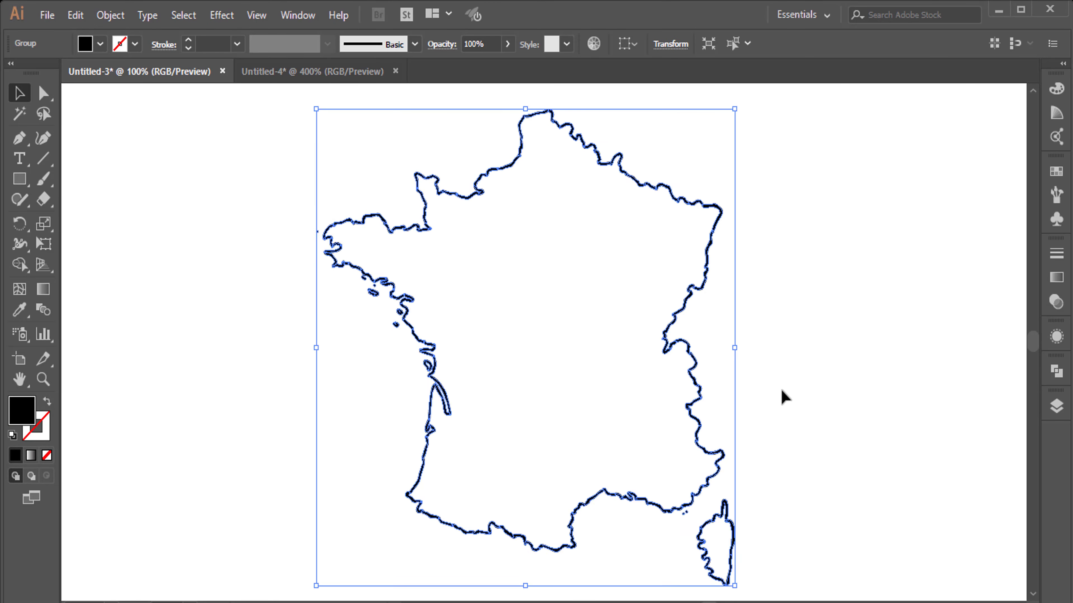
click(783, 395)
click(1056, 407)
Step: Pick a vivid hot pink as the fill colour and switch to the Blob Brush
drag(552, 221, 556, 220)
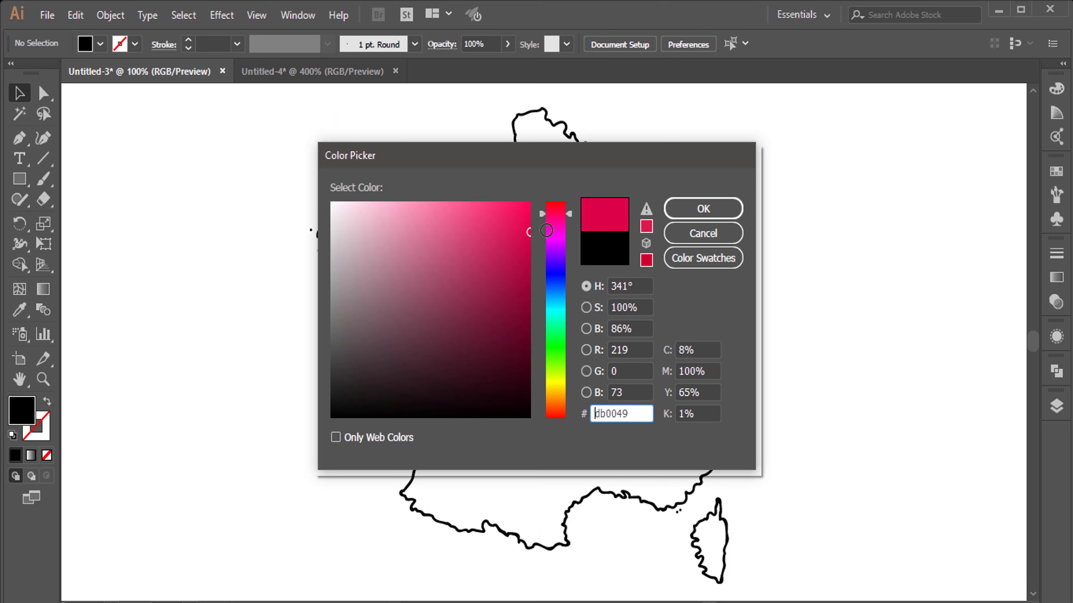
drag(512, 301, 514, 254)
key(Return)
scroll(556, 352, up, 5)
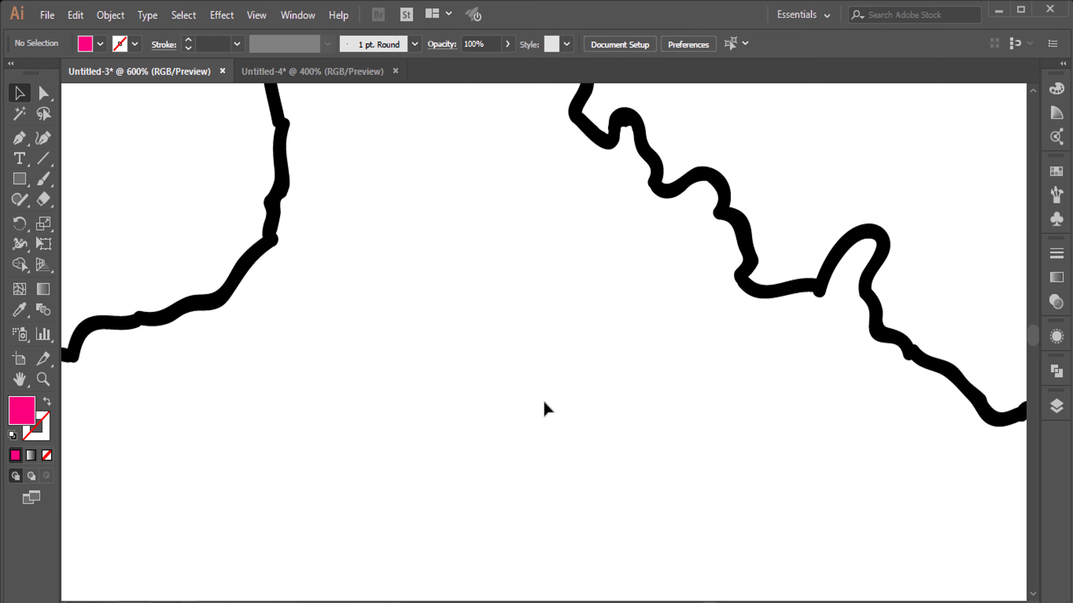
key(shift+x)
key(b)
Step: Paint pink inside the outline along the coast, undoing one stray stroke
scroll(276, 233, up, 3)
mouse_move(467, 240)
mouse_down()
mouse_move(328, 519)
mouse_move(200, 369)
mouse_up()
mouse_move(743, 89)
mouse_down()
mouse_move(348, 281)
mouse_move(203, 180)
mouse_up()
mouse_move(203, 179)
mouse_down()
mouse_move(295, 211)
mouse_move(364, 460)
mouse_up()
mouse_move(807, 321)
mouse_down()
mouse_move(615, 342)
mouse_move(438, 259)
mouse_up()
mouse_move(490, 198)
mouse_down()
mouse_move(277, 254)
mouse_move(325, 217)
mouse_move(335, 233)
mouse_move(450, 228)
mouse_move(357, 159)
mouse_move(502, 357)
mouse_up()
key(ctrl+z)
Step: Repaint pink around the coastline loop and extend it to other coastal areas
mouse_move(478, 221)
mouse_down()
mouse_move(462, 290)
mouse_move(415, 258)
mouse_up()
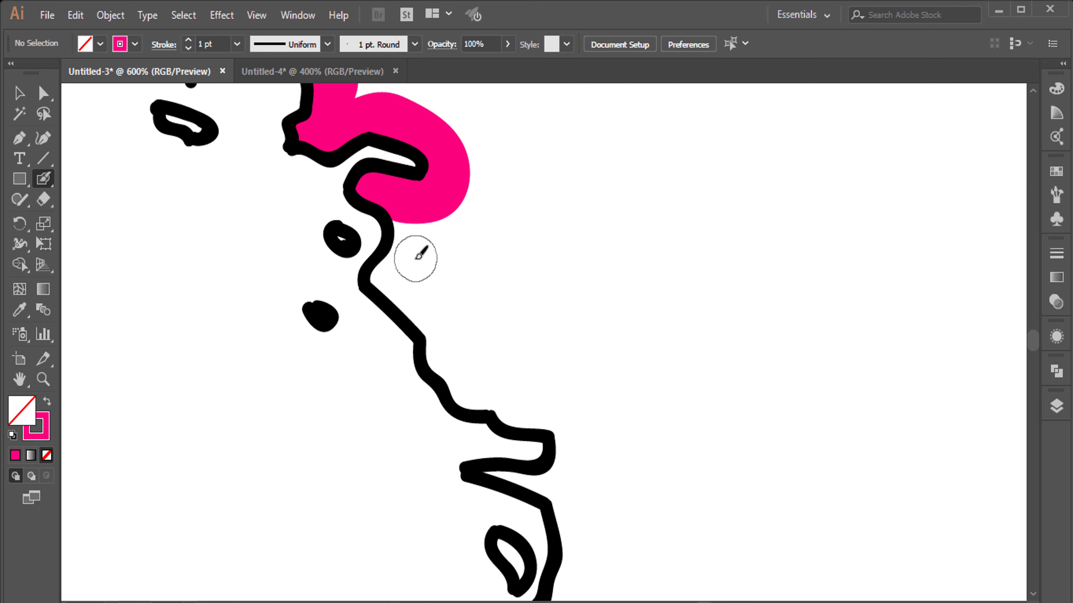
mouse_move(423, 217)
mouse_down()
mouse_move(551, 412)
mouse_move(515, 352)
mouse_move(594, 276)
mouse_move(488, 157)
mouse_move(515, 148)
mouse_move(558, 240)
mouse_move(455, 359)
mouse_move(431, 199)
mouse_move(618, 297)
mouse_move(750, 307)
mouse_move(435, 211)
mouse_move(611, 253)
mouse_up()
drag(946, 120, 1014, 254)
mouse_move(802, 395)
mouse_down()
mouse_move(627, 443)
mouse_move(771, 266)
mouse_move(696, 297)
mouse_move(780, 360)
mouse_move(606, 395)
mouse_move(376, 194)
mouse_up()
mouse_move(532, 215)
mouse_down()
mouse_move(642, 263)
mouse_move(681, 447)
mouse_move(788, 438)
mouse_move(730, 199)
mouse_move(711, 233)
mouse_move(775, 331)
mouse_move(831, 364)
mouse_move(725, 283)
mouse_move(712, 427)
mouse_move(861, 377)
mouse_move(893, 523)
mouse_move(886, 192)
mouse_move(683, 311)
mouse_move(721, 391)
mouse_move(771, 412)
mouse_move(654, 312)
mouse_move(679, 364)
mouse_move(529, 210)
mouse_move(503, 221)
mouse_move(793, 431)
mouse_move(249, 433)
mouse_move(592, 287)
mouse_up()
Step: Fill Brittany, the northern coast and the white interior with pink
key(ctrl+minus)
key(ctrl+minus)
drag(343, 343, 550, 498)
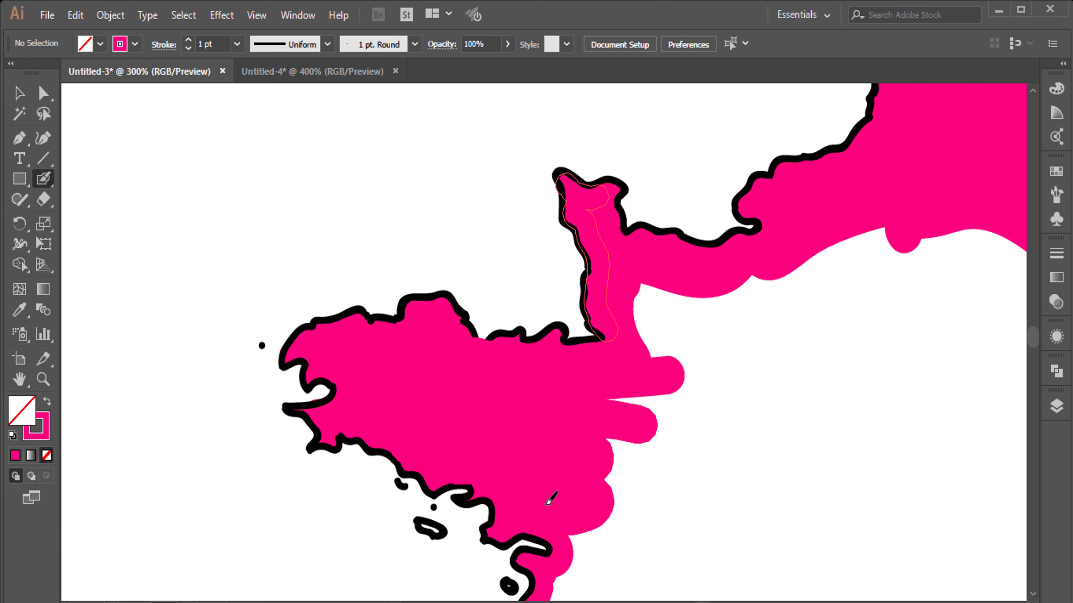
mouse_move(721, 348)
mouse_down()
mouse_move(774, 211)
mouse_move(932, 308)
mouse_up()
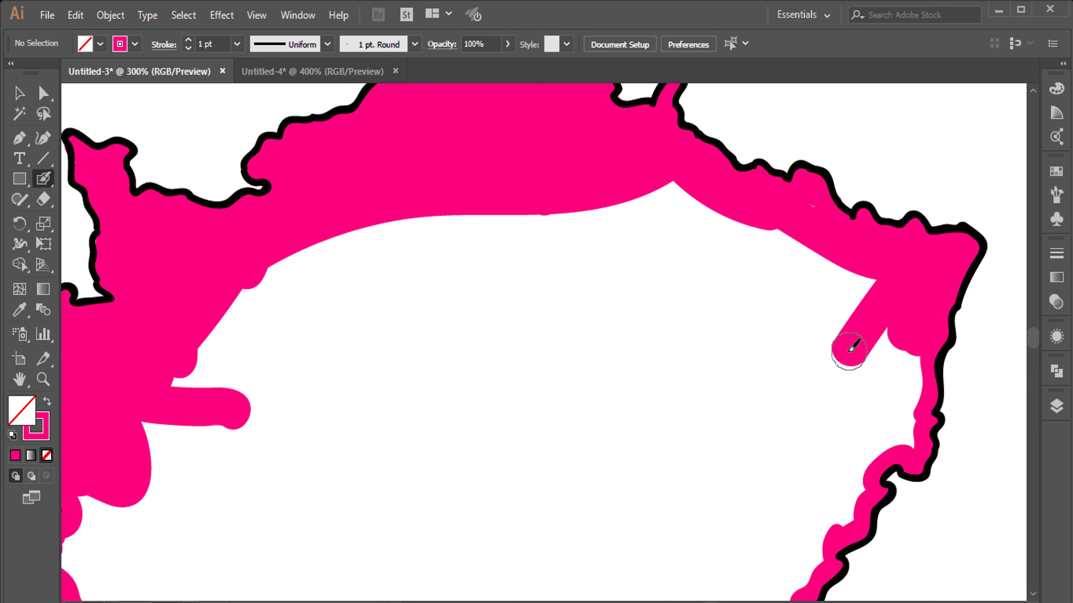
mouse_move(851, 349)
mouse_down()
mouse_move(268, 287)
mouse_move(582, 460)
mouse_move(910, 247)
mouse_move(291, 447)
mouse_move(457, 330)
mouse_move(843, 339)
mouse_move(791, 386)
mouse_move(186, 412)
mouse_move(438, 505)
mouse_move(438, 297)
mouse_move(342, 398)
mouse_move(561, 300)
mouse_up()
Step: Zoom in on the remaining white gap and fill it with pink
drag(749, 171, 407, 160)
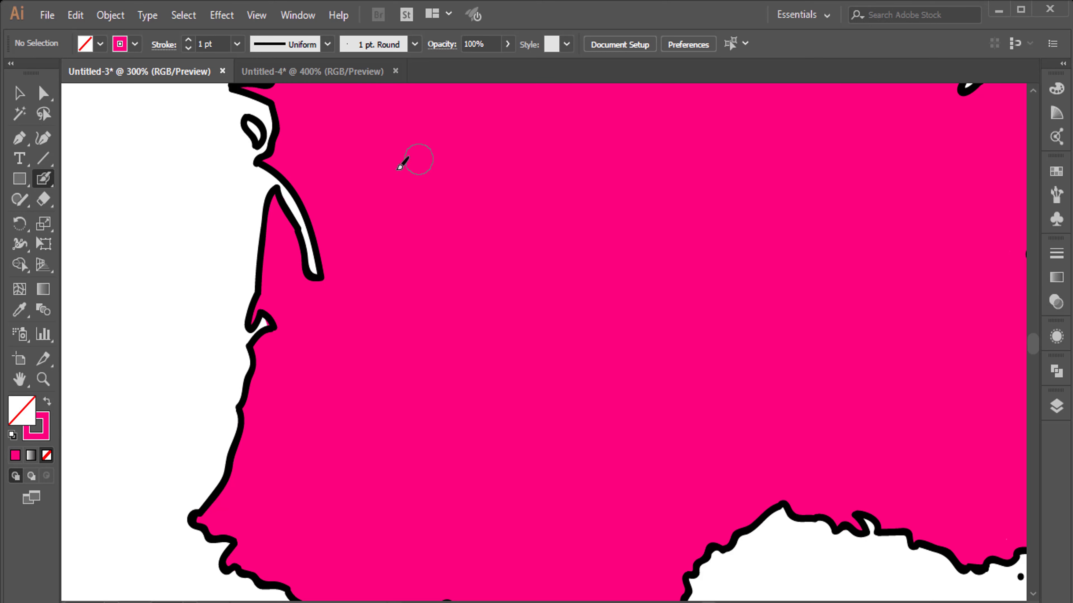
key(ctrl+plus)
mouse_move(395, 448)
mouse_down()
mouse_move(462, 259)
mouse_move(521, 339)
mouse_move(565, 335)
mouse_move(955, 424)
mouse_up()
key(ctrl+plus)
key(ctrl+plus)
key(ctrl+plus)
mouse_move(589, 203)
mouse_down()
mouse_move(445, 298)
mouse_move(460, 334)
mouse_move(443, 419)
mouse_move(582, 230)
mouse_move(605, 510)
mouse_move(307, 403)
mouse_move(596, 434)
mouse_move(507, 388)
mouse_move(583, 450)
mouse_move(622, 438)
mouse_up()
Step: Briefly try the Eraser, then return to the pink Blob Brush
key(ctrl+minus)
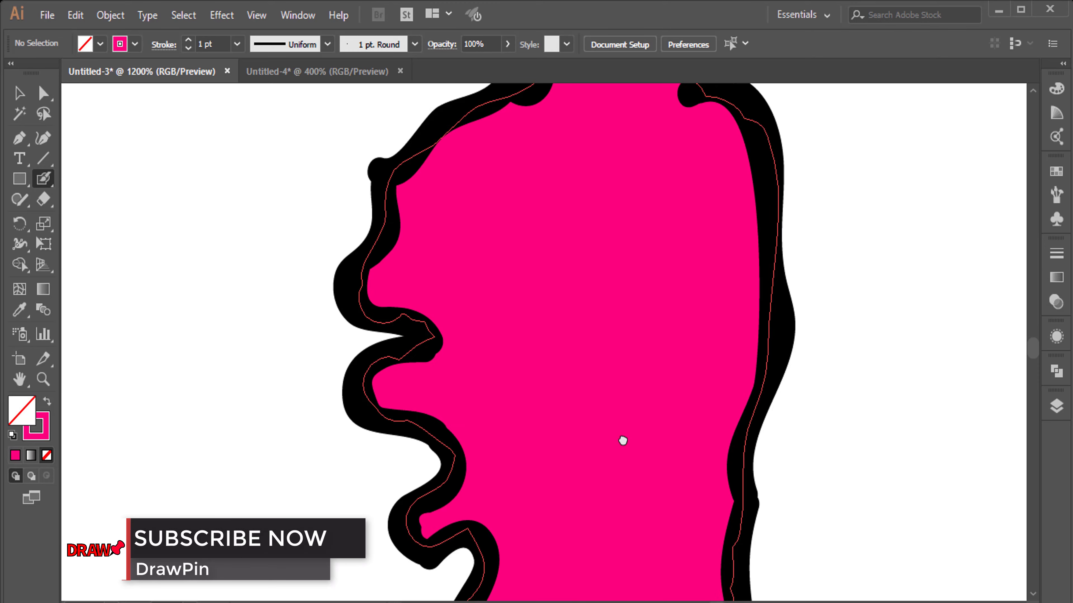
key(shift+e)
key(ctrl+plus)
key(ctrl+minus)
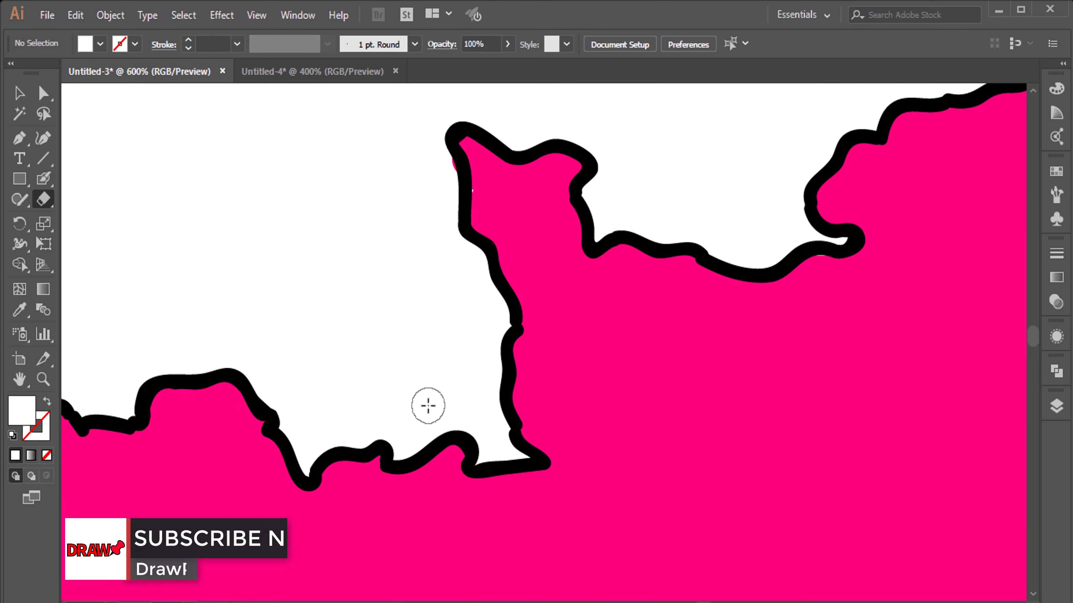
key(shift+b)
Step: Zoom in and paint pink into the gaps against the black border
drag(352, 354, 661, 177)
key(ctrl+plus)
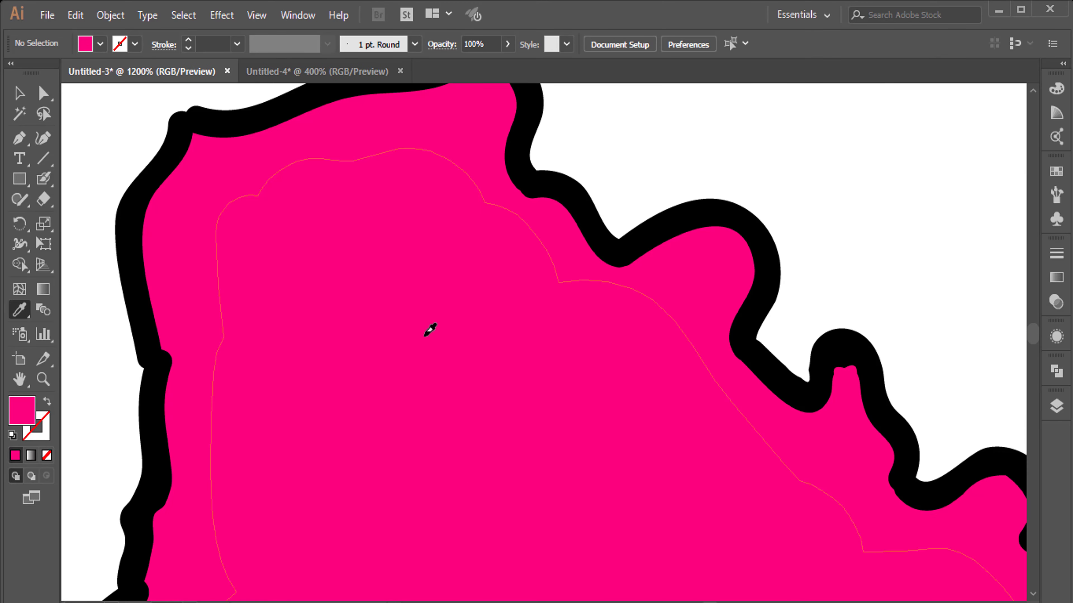
drag(501, 292, 247, 233)
key(shift+x)
mouse_move(624, 126)
mouse_down()
mouse_move(537, 216)
mouse_move(749, 221)
mouse_move(714, 419)
mouse_move(575, 214)
mouse_move(310, 279)
mouse_move(669, 244)
mouse_move(505, 355)
mouse_move(668, 248)
mouse_move(440, 152)
mouse_move(661, 354)
mouse_up()
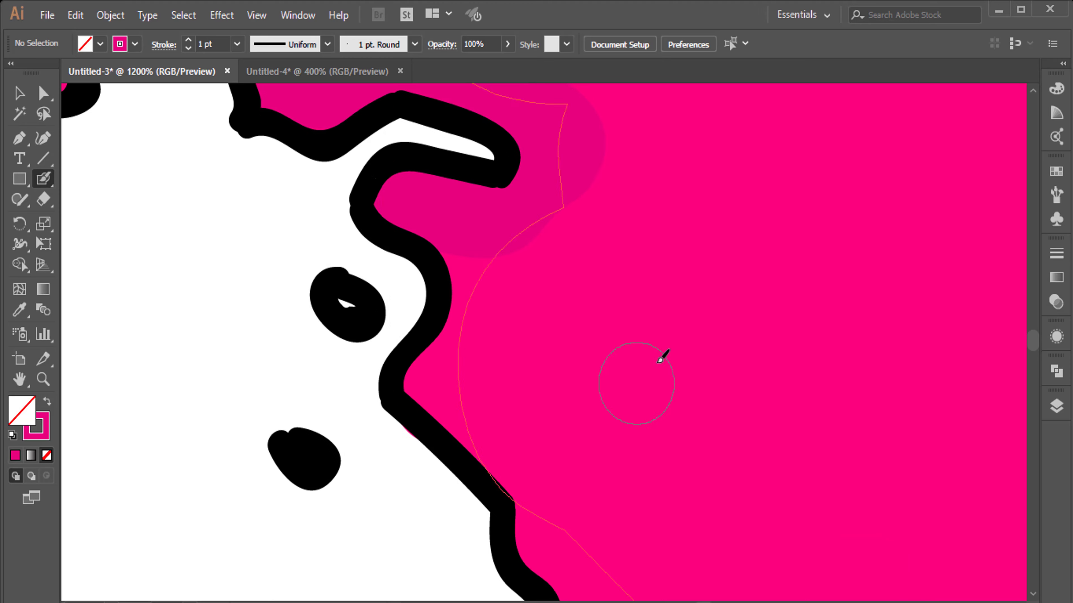
mouse_move(450, 319)
mouse_down()
mouse_move(445, 374)
mouse_move(421, 251)
mouse_move(311, 283)
mouse_move(398, 355)
mouse_move(457, 374)
mouse_move(445, 467)
mouse_move(555, 242)
mouse_move(573, 386)
mouse_move(627, 407)
mouse_move(348, 231)
mouse_move(725, 268)
mouse_move(742, 443)
mouse_move(613, 228)
mouse_move(824, 533)
mouse_move(441, 208)
mouse_move(886, 100)
mouse_move(766, 513)
mouse_move(849, 465)
mouse_move(606, 462)
mouse_up()
Step: Paint the last gaps along Corsica's right border, then view the whole finished map
key(ctrl+minus)
key(ctrl+minus)
drag(702, 415, 596, 311)
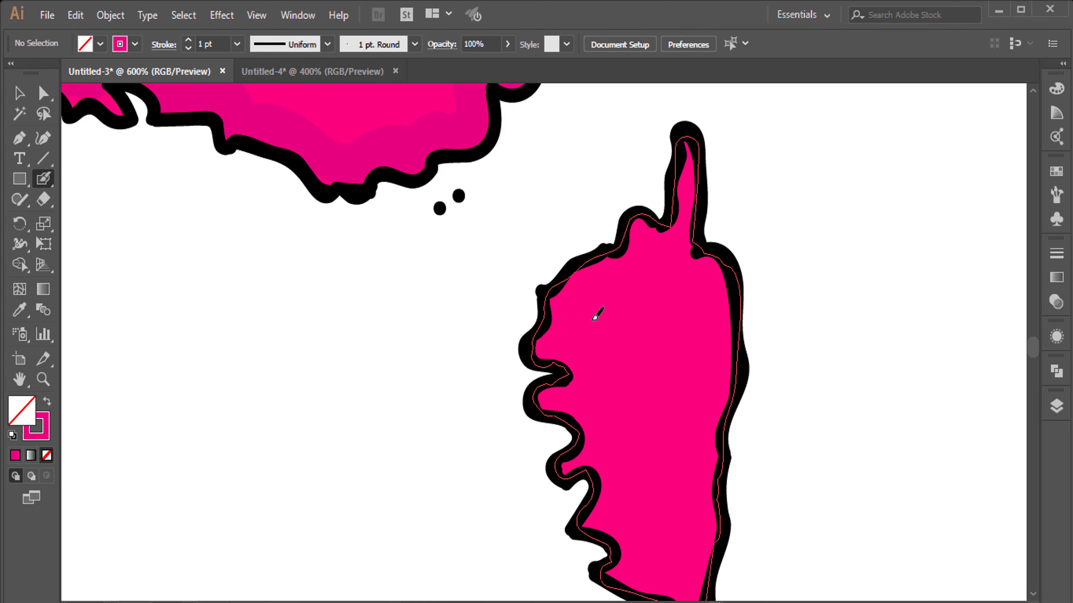
key(ctrl+plus)
drag(630, 470, 665, 385)
key(ctrl+1)
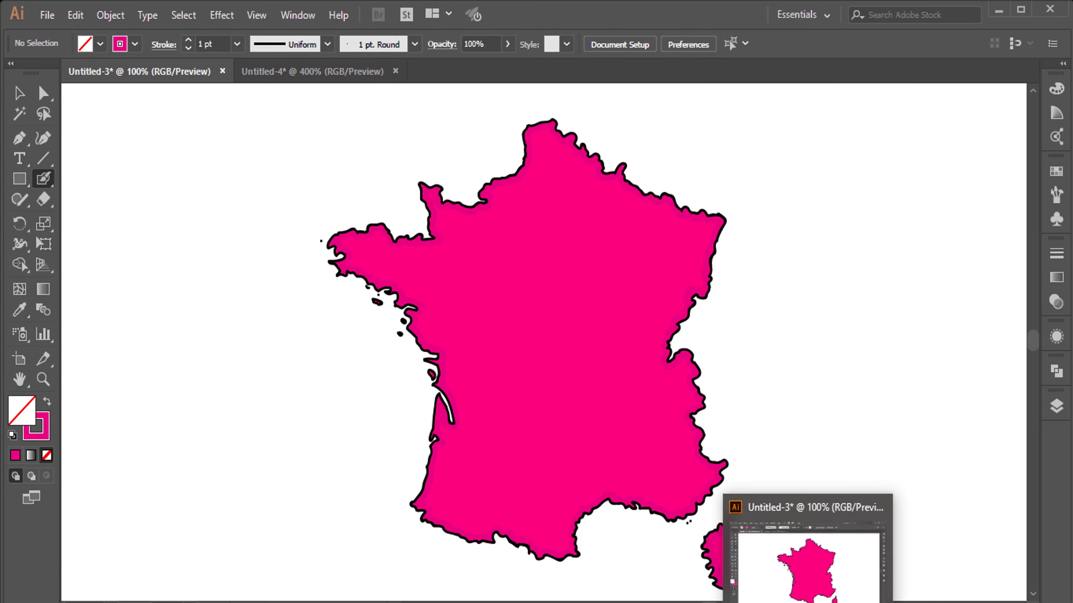
key(v)
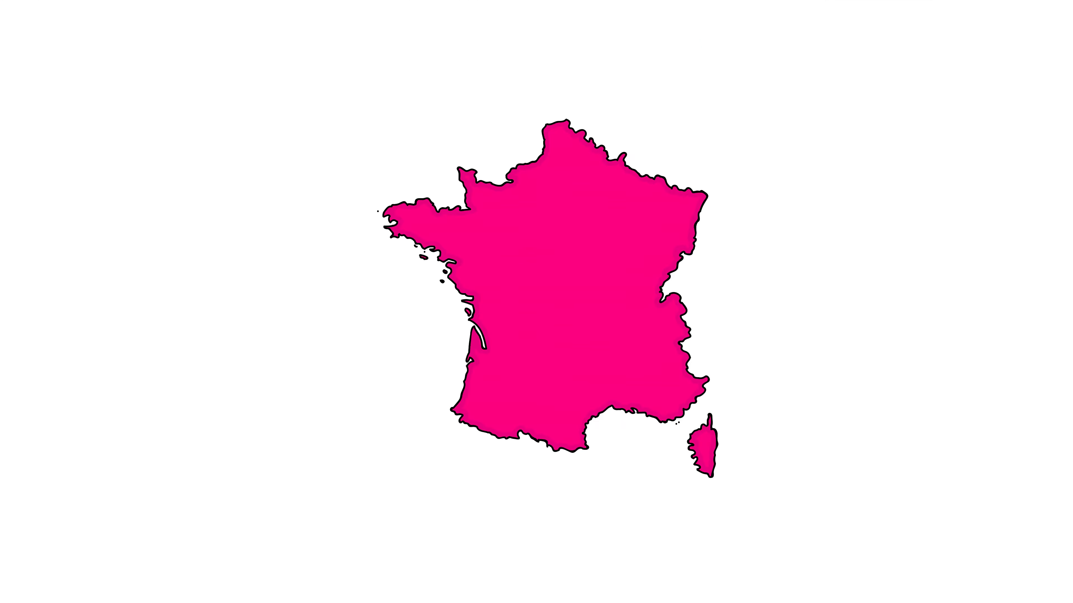